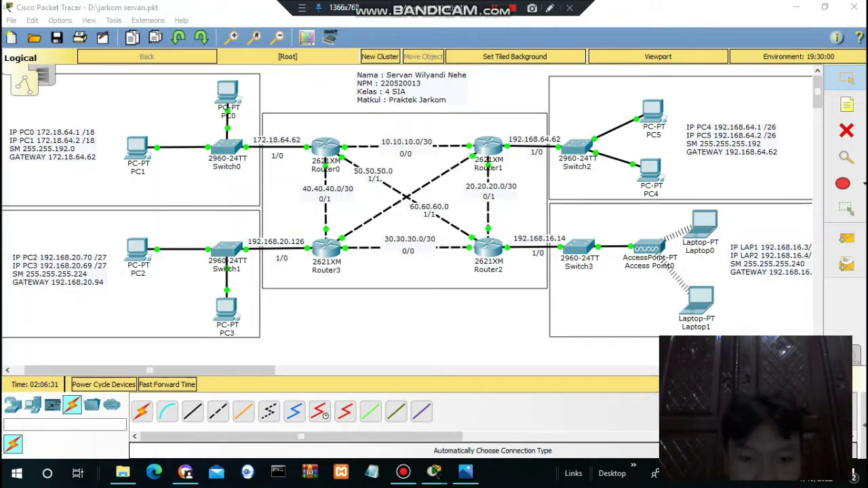
Change the IP address label on the link between Switch1 and Router3 to 192.168.20.94
mouse_move(149, 370)
left_mouse_down()
mouse_move(163, 371)
mouse_move(144, 371)
left_mouse_up()
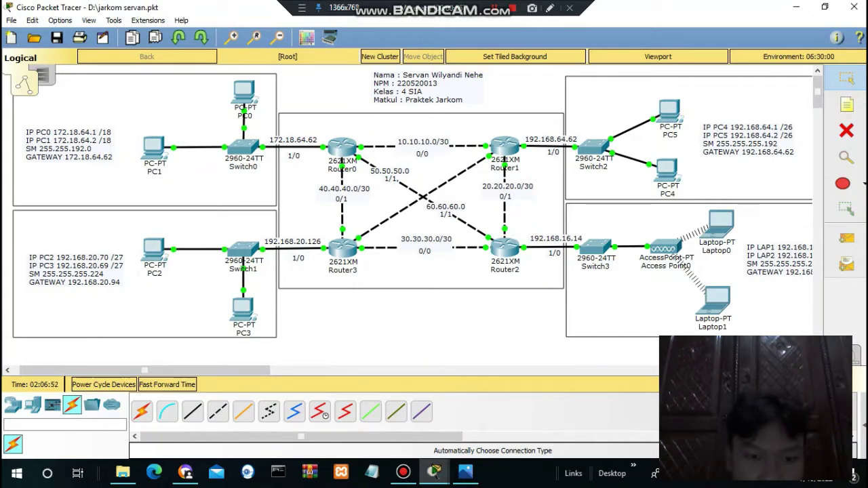
scroll(407, 204, "right", 5)
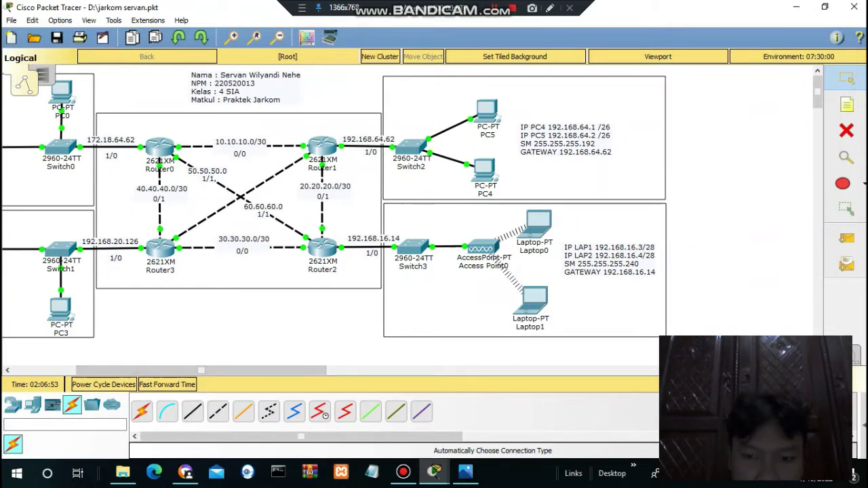
left_click_drag(201, 371, 149, 370)
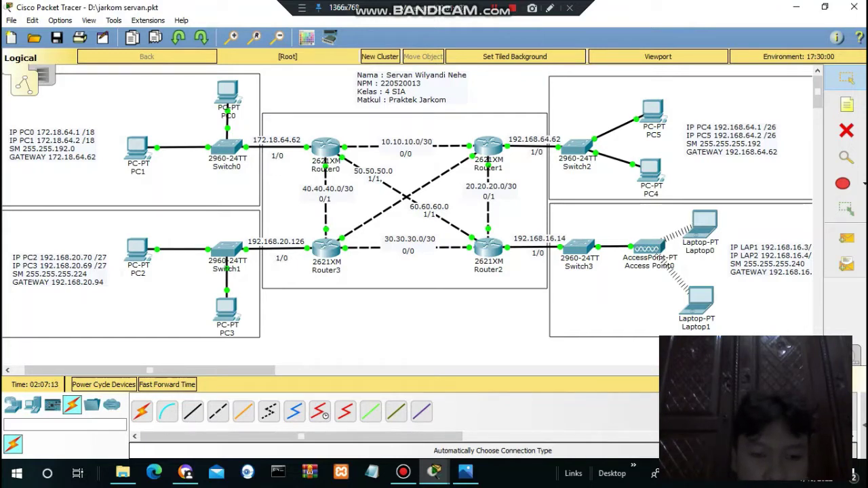
left_click(276, 242)
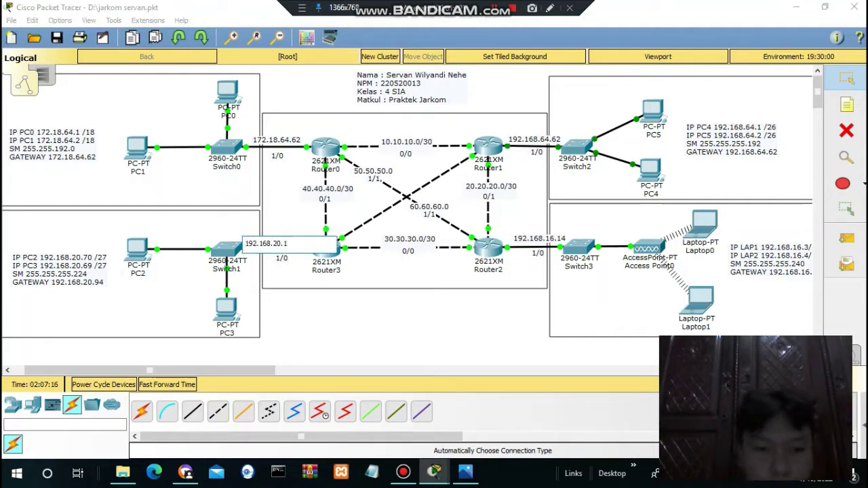
key("BackSpace")
key("BackSpace")
key("BackSpace")
type("94")
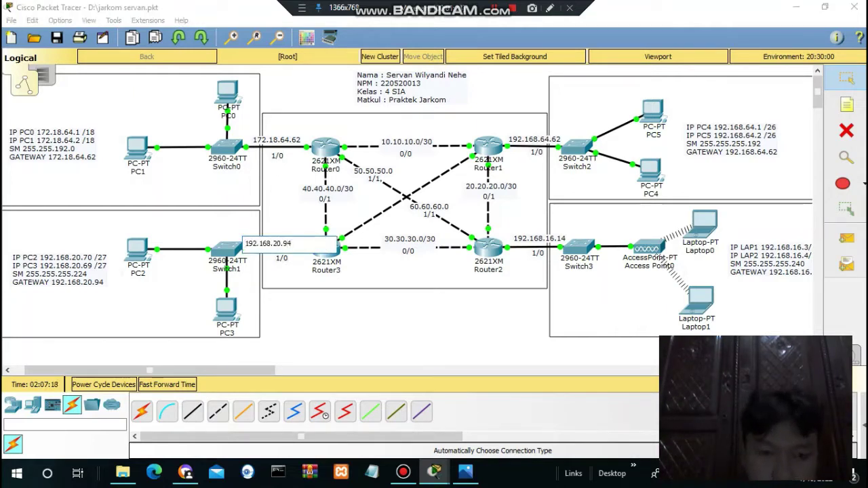
key("Return")
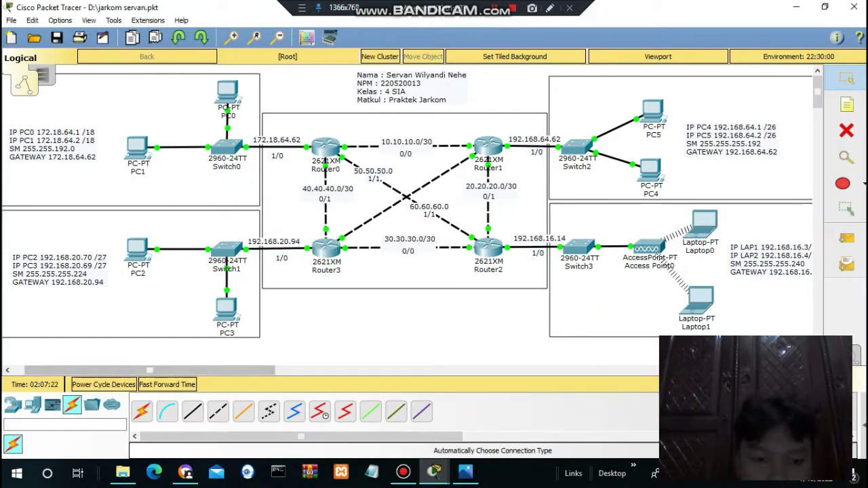
Open Router0's static routes configuration and place its window so the topology's router links and networks can be compared
left_click_drag(209, 372, 231, 371)
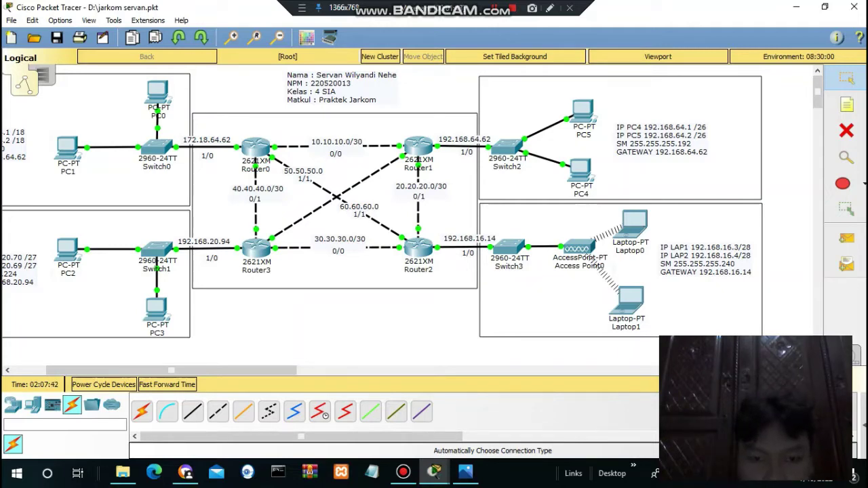
left_click_drag(171, 370, 142, 370)
left_click(348, 148)
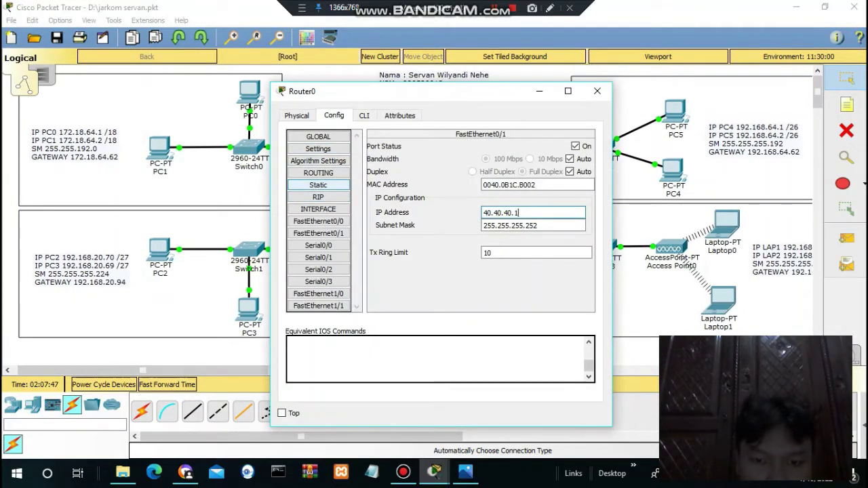
left_click(318, 185)
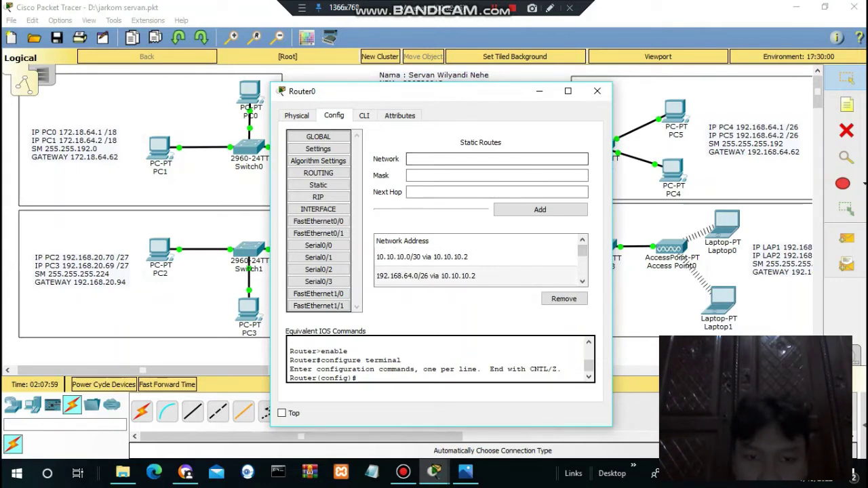
left_click_drag(373, 94, 177, 68)
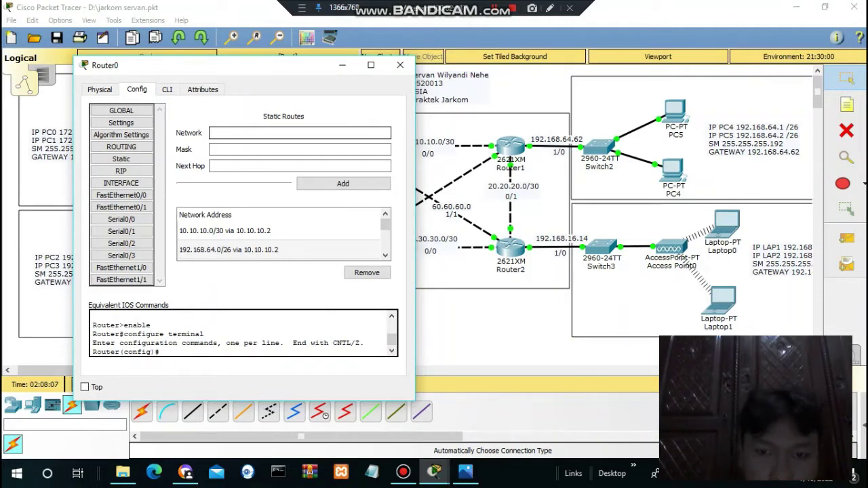
Fill in a static route on Router0 with network 10.10.10.0, mask 255.255.255.252 and next hop 10.10.10.2
type(".1")
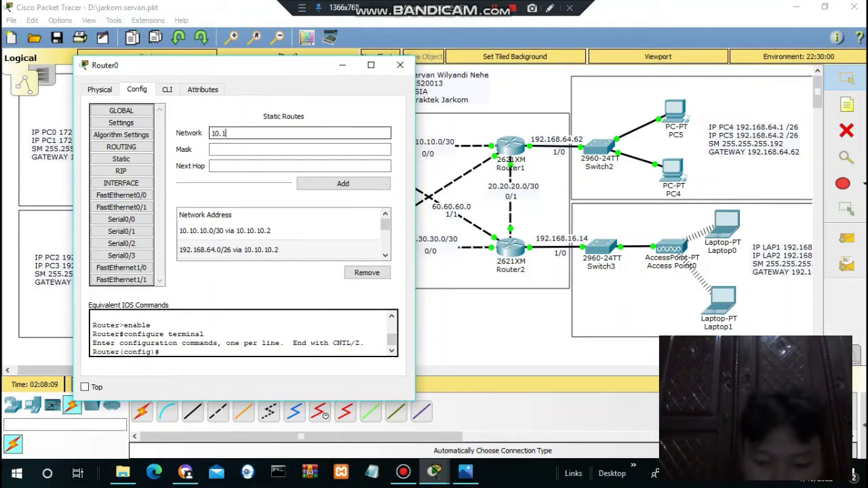
type("0.10.0")
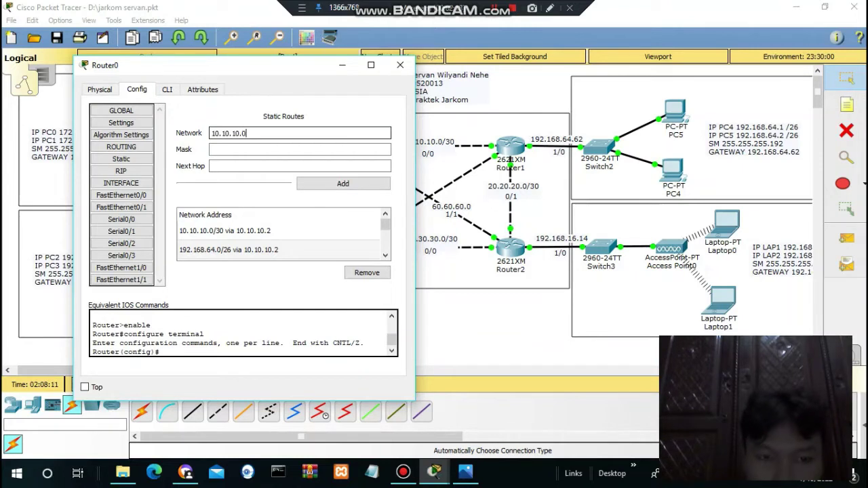
left_click(212, 149)
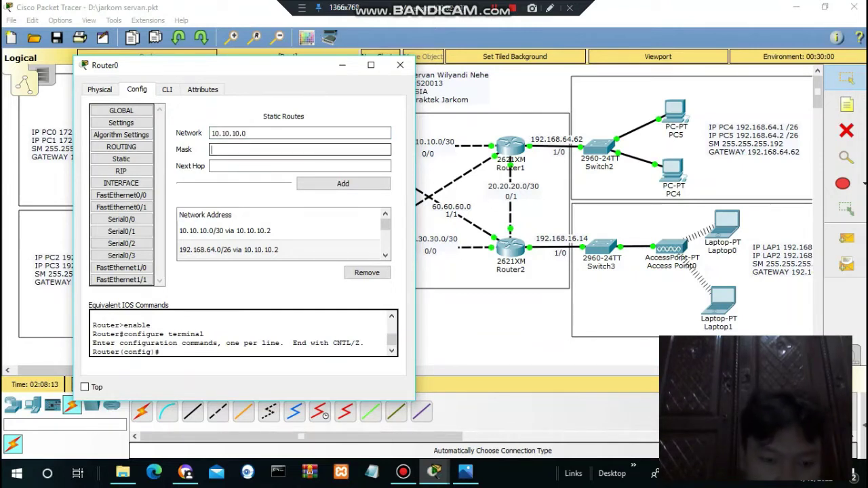
type("255")
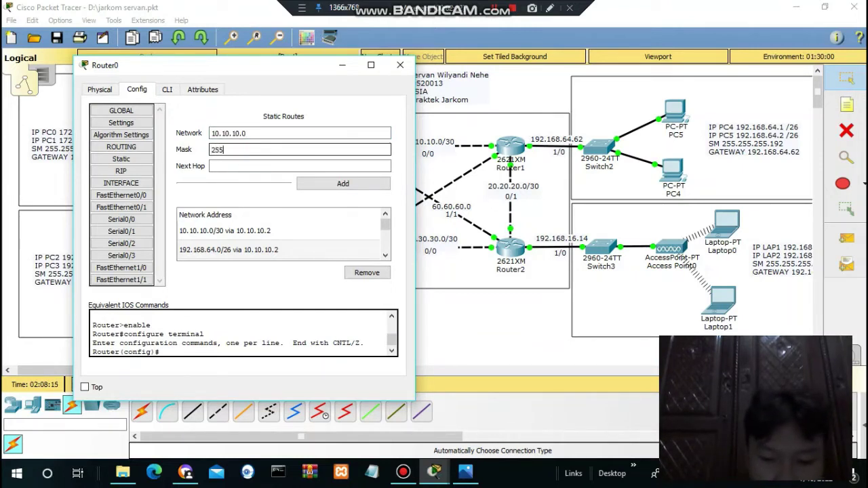
type(".255")
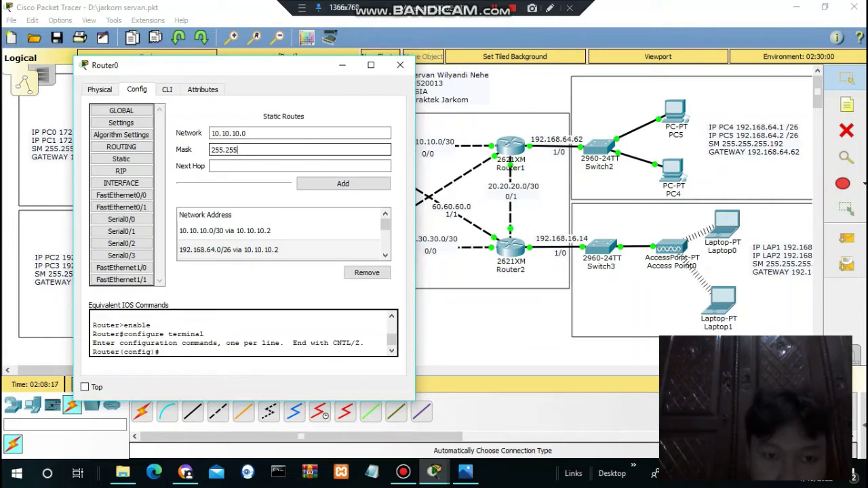
type(".255.255")
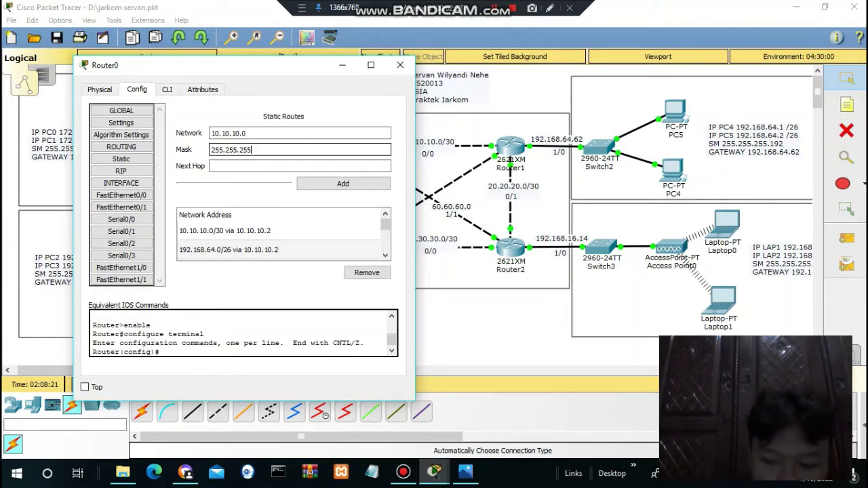
type("252")
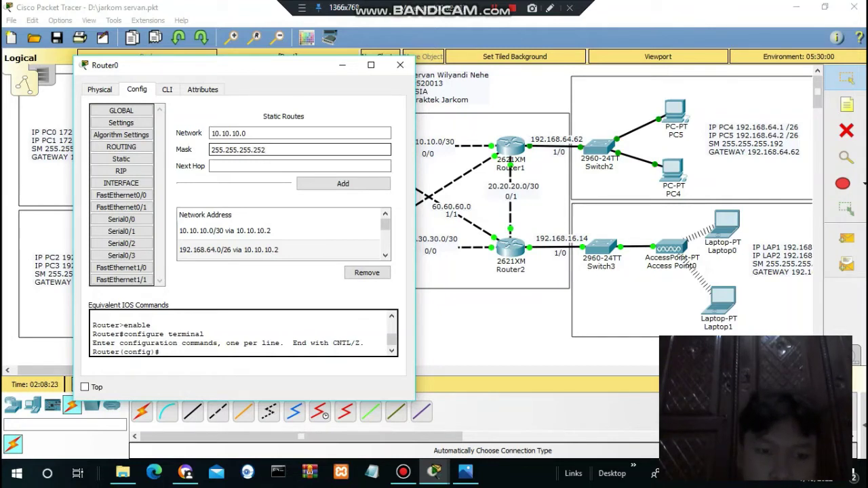
left_click(299, 165)
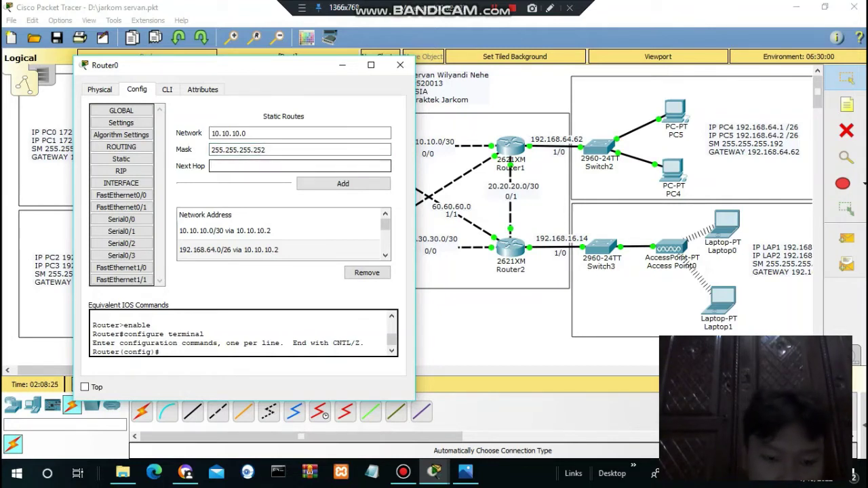
type("10.10.10.2")
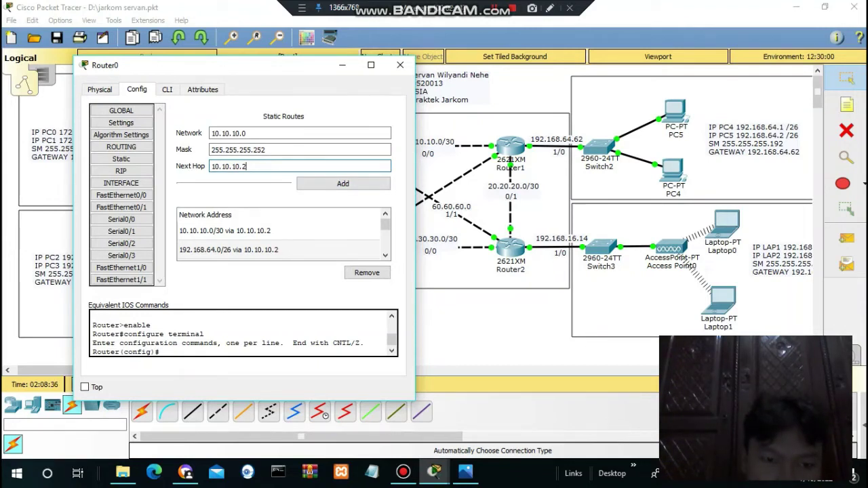
Clear the next hop, mask and network entries of the unsaved static route on Router0
key("shift+Left")
key("shift+Left")
key("shift+Left")
key("shift+Left")
key("shift+Left")
key("shift+Left")
key("shift+Left")
key("shift+Left")
key("shift+Left")
key("shift+Left")
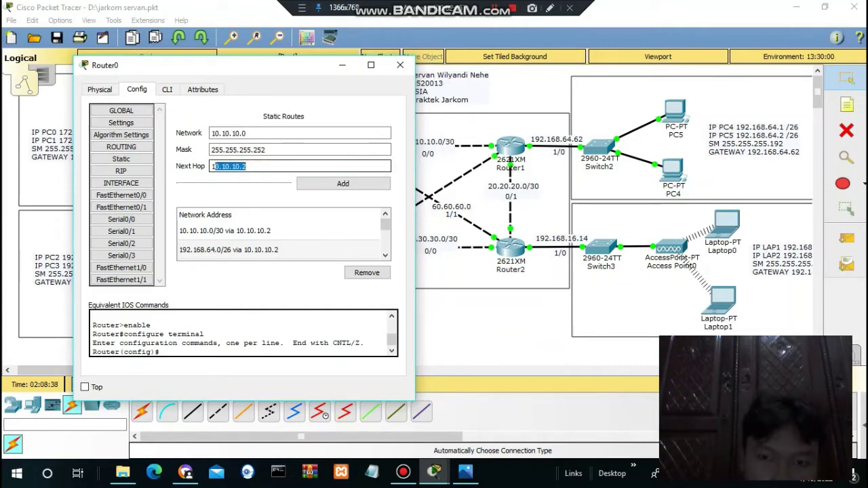
key("BackSpace")
key("shift+Tab")
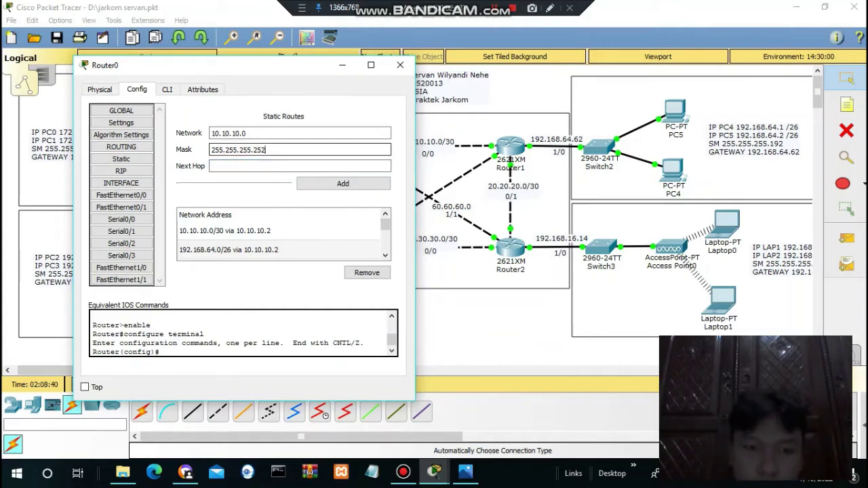
key("BackSpace")
key("BackSpace")
key("BackSpace")
key("BackSpace")
key("BackSpace")
key("BackSpace")
key("BackSpace")
key("BackSpace")
key("BackSpace")
key("BackSpace")
key("BackSpace")
key("BackSpace")
key("BackSpace")
key("BackSpace")
key("BackSpace")
key("shift+Tab")
key("BackSpace")
key("BackSpace")
key("BackSpace")
key("BackSpace")
key("BackSpace")
key("BackSpace")
key("BackSpace")
key("BackSpace")
key("BackSpace")
key("BackSpace")
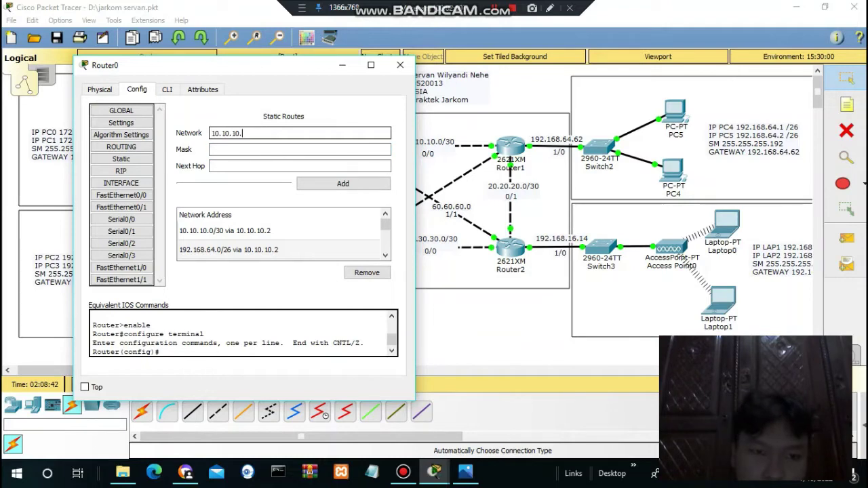
Examine Router0's static route fields and its listed routes via Router1, comparing them with the topology
left_click(385, 255)
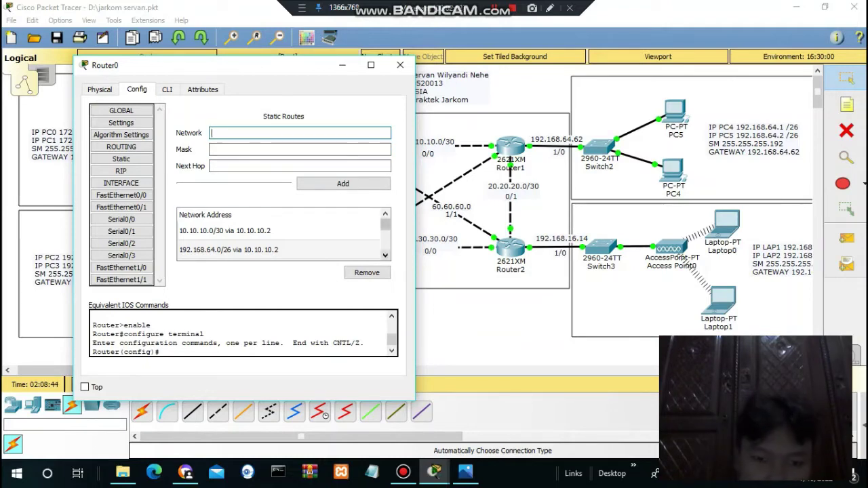
left_click_drag(211, 68, 162, 65)
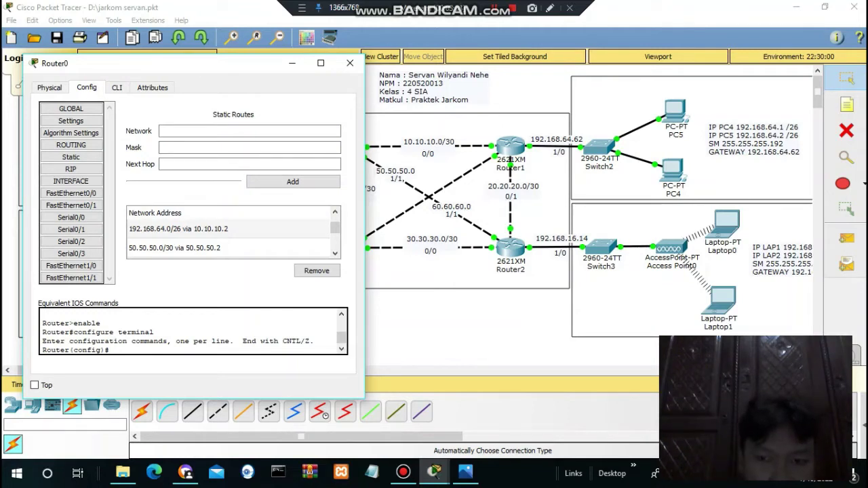
left_click(250, 131)
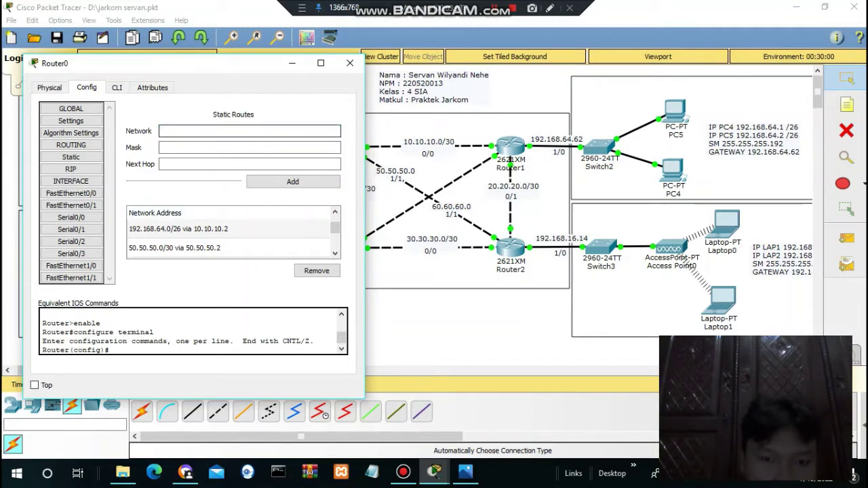
left_click(249, 147)
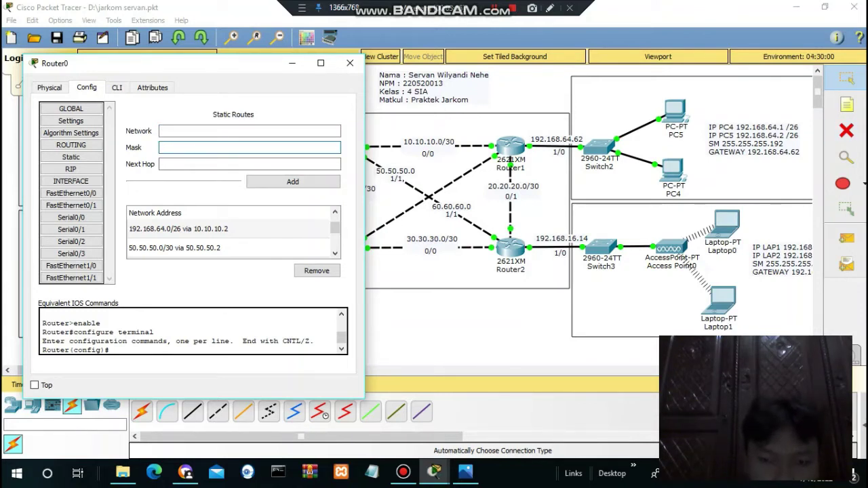
left_click(249, 164)
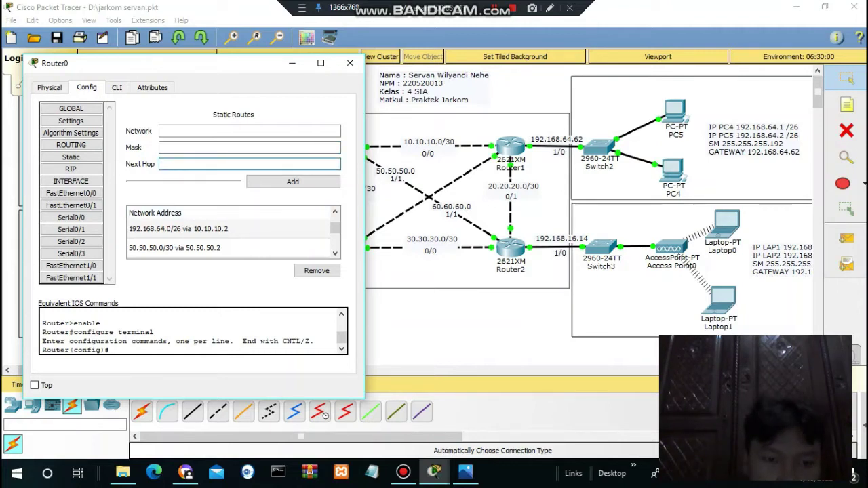
scroll(231, 237, "up", 1)
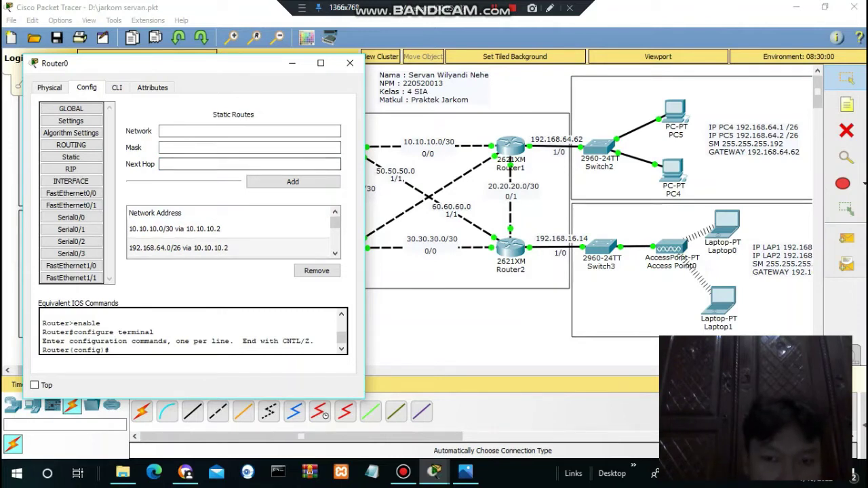
left_click(335, 253)
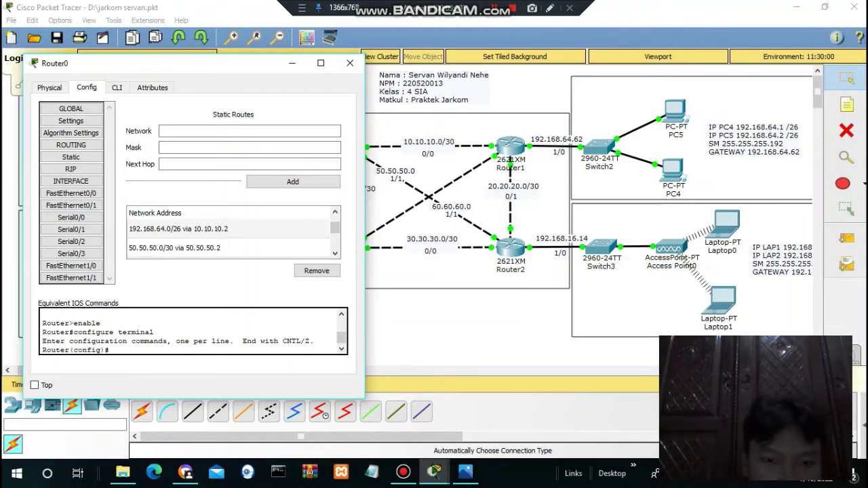
scroll(233, 238, "down", 1)
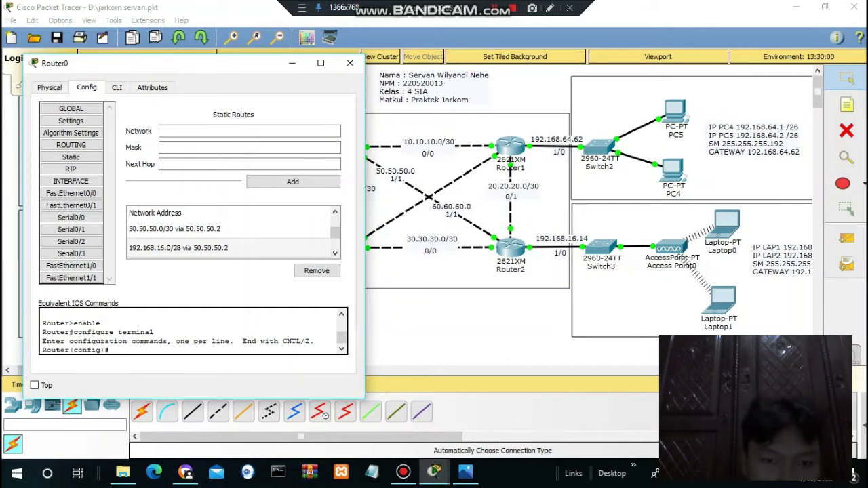
Examine Router0's listed static routes toward Router2 and Router3, comparing them with the networks in the topology
left_click_drag(170, 63, 223, 62)
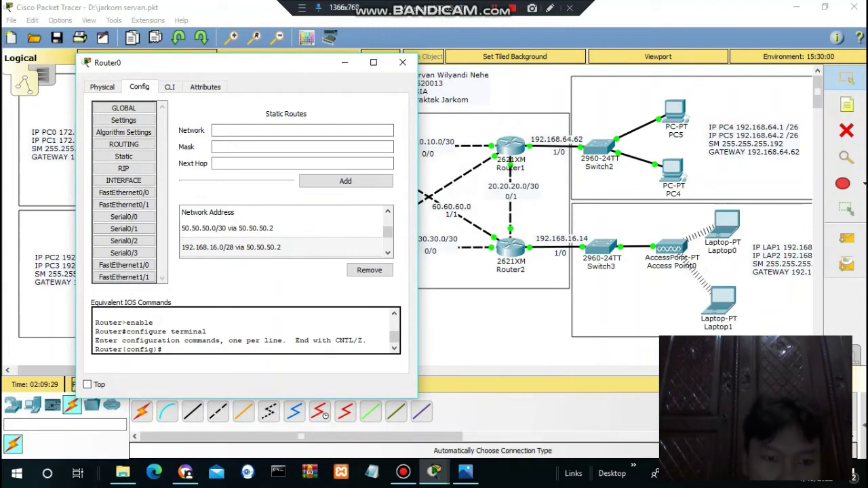
left_click(281, 229)
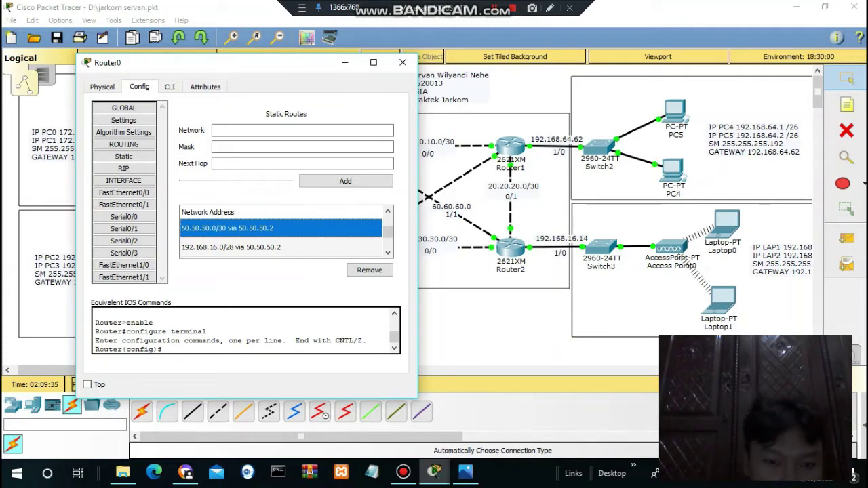
left_click(281, 247)
left_click(387, 253)
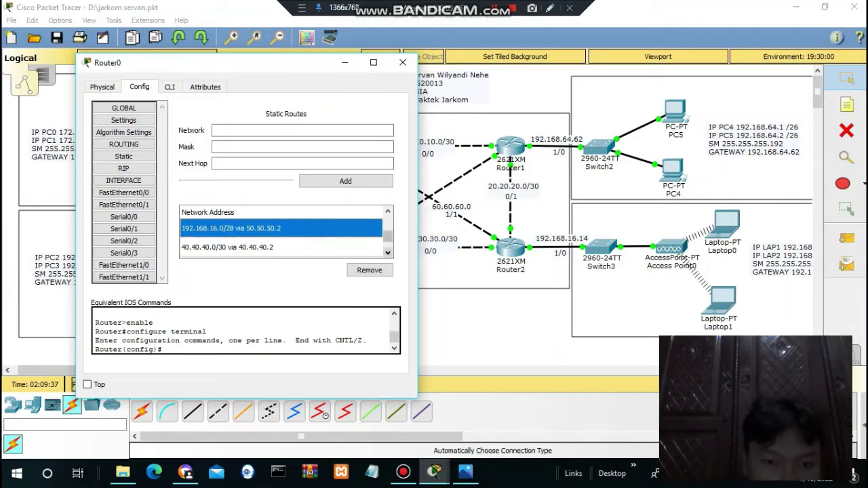
left_click(388, 253)
left_click(280, 229)
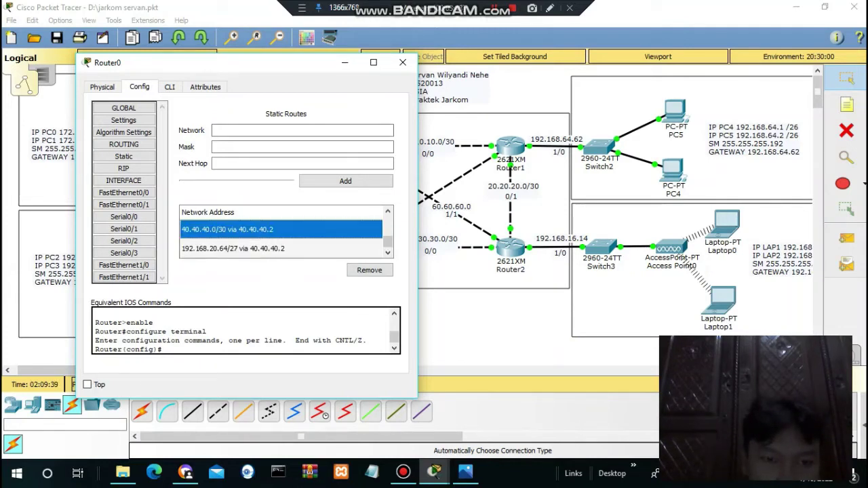
left_click_drag(244, 62, 572, 27)
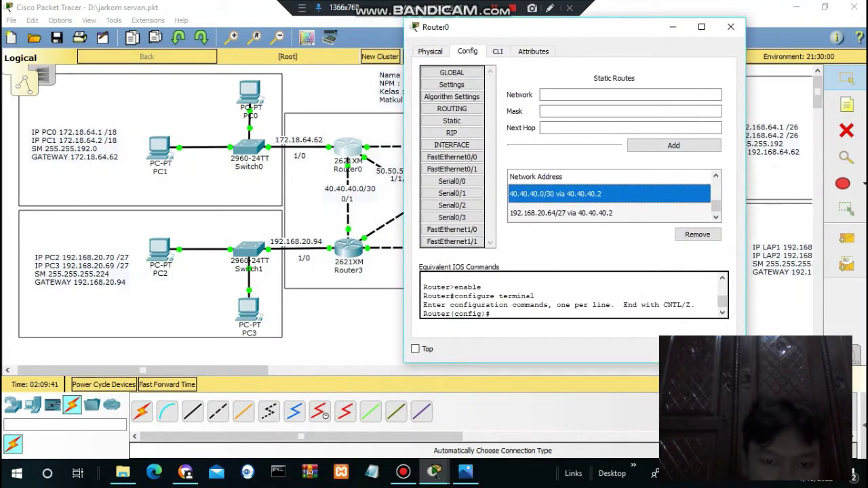
Examine Router0's static route to 192.168.20.64/27 via 40.40.40.2, and close the router's configuration
left_click(570, 213)
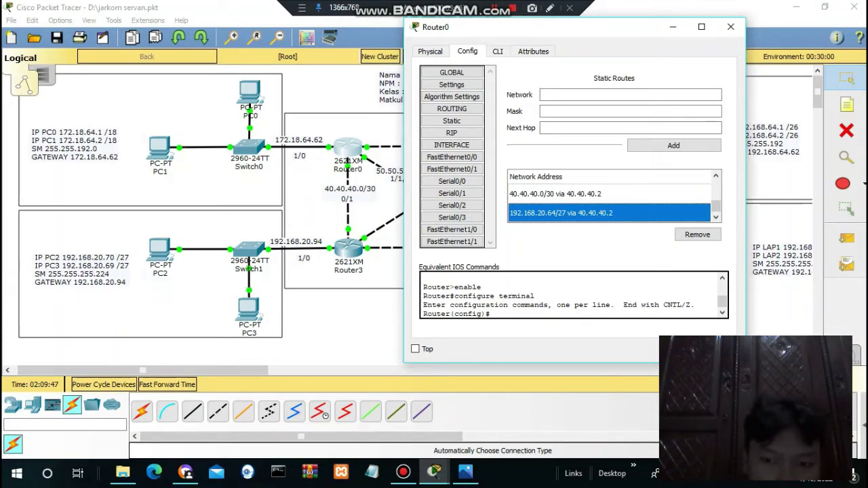
left_click_drag(523, 29, 318, 52)
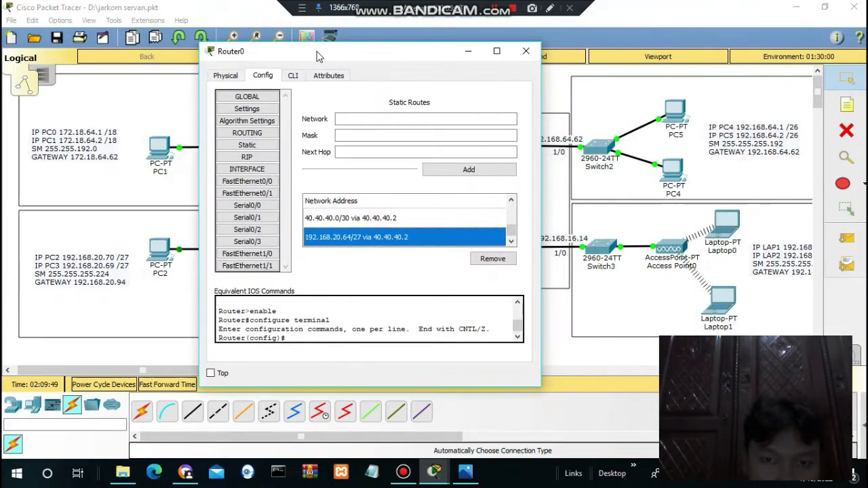
left_click(526, 51)
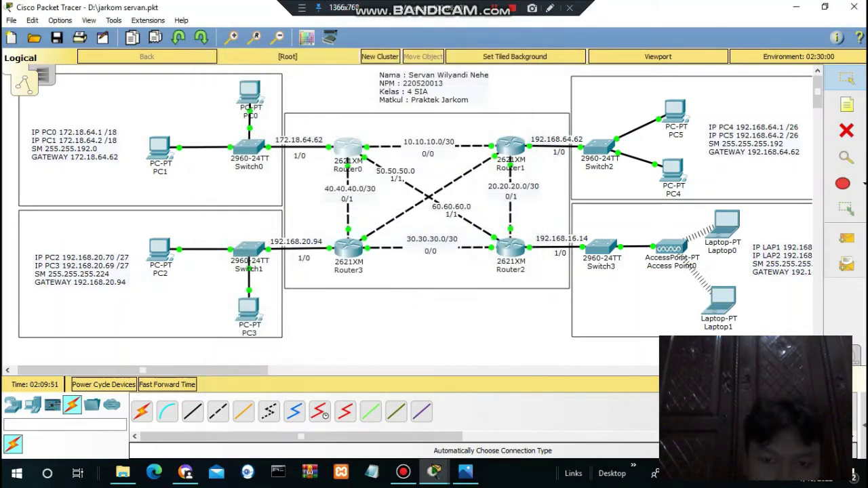
Open Router1's static route settings and look through the listed routes from 172.18.64.0/18 to 60.60.60.0/30
left_click(510, 146)
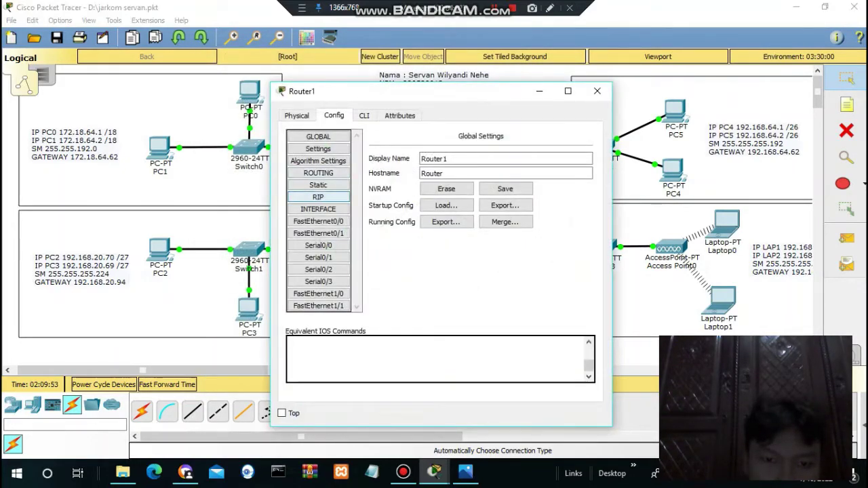
left_click(318, 185)
left_click_drag(417, 98, 584, 51)
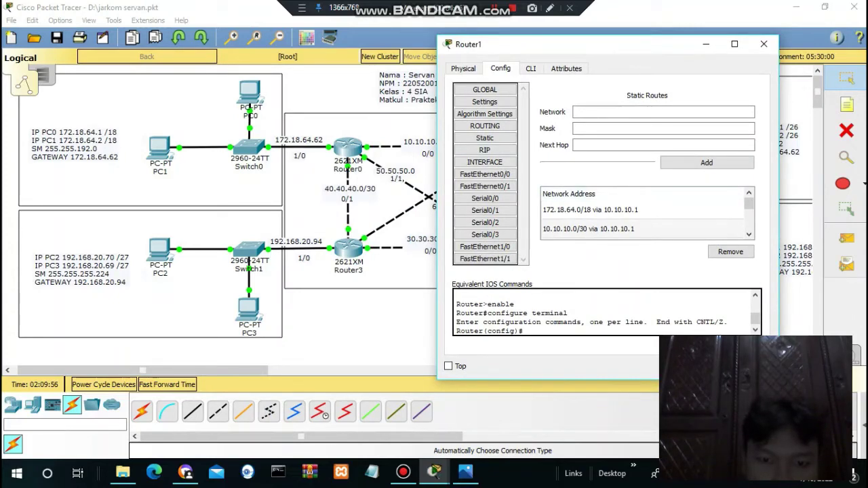
left_click_drag(546, 44, 257, 51)
left_click(459, 240)
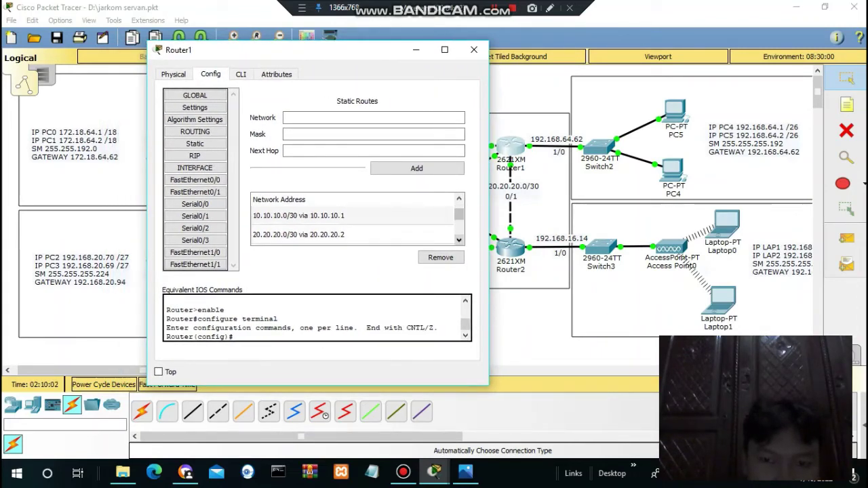
left_click(459, 199)
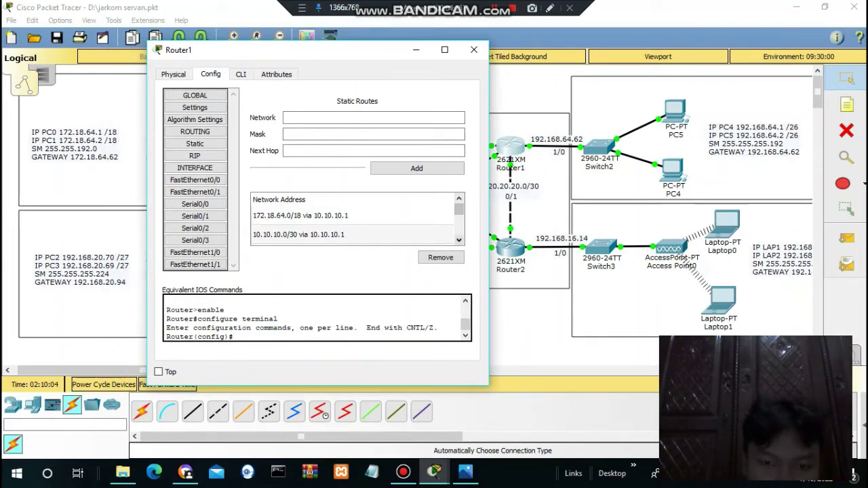
left_click(459, 240)
left_click(459, 240)
left_click(459, 240)
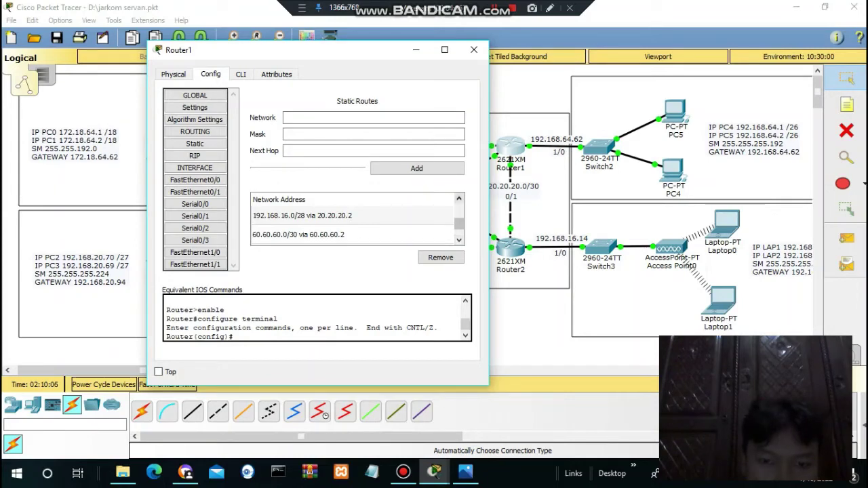
left_click(459, 199)
left_click(459, 199)
left_click(459, 199)
left_click(353, 215)
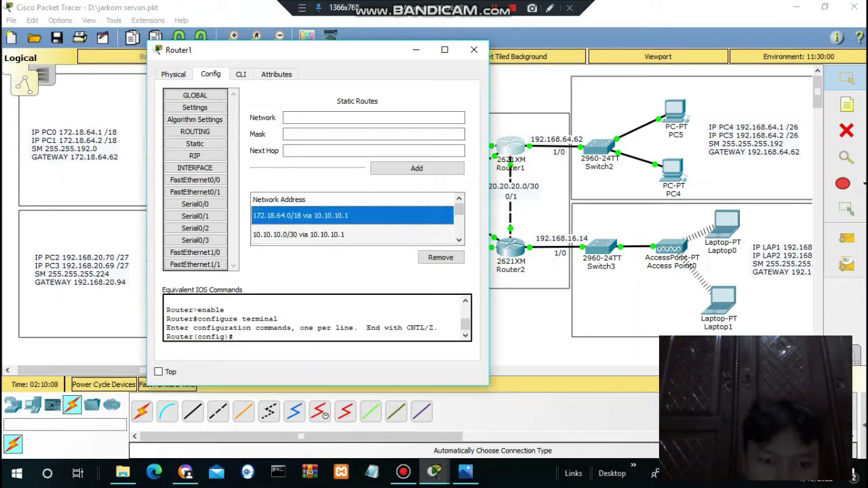
Examine Router1's two static routes via 10.10.10.1, comparing them with the Router0 side of the topology
left_click_drag(302, 56, 558, 45)
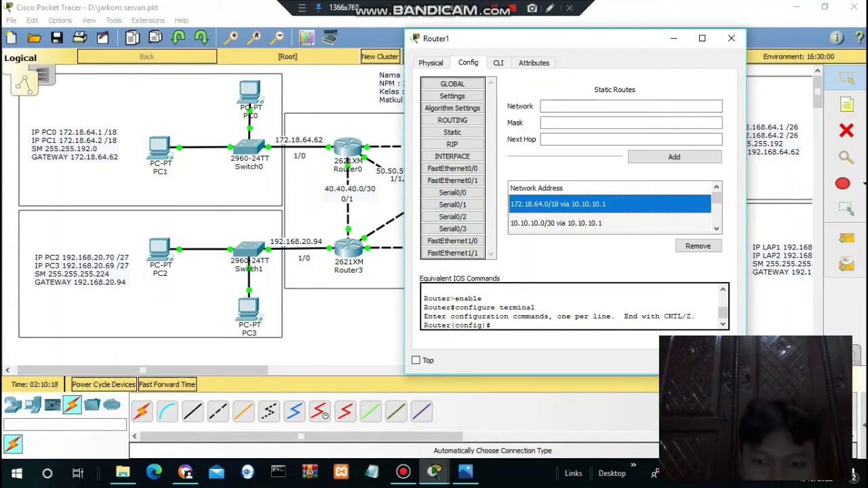
left_click_drag(548, 39, 179, 59)
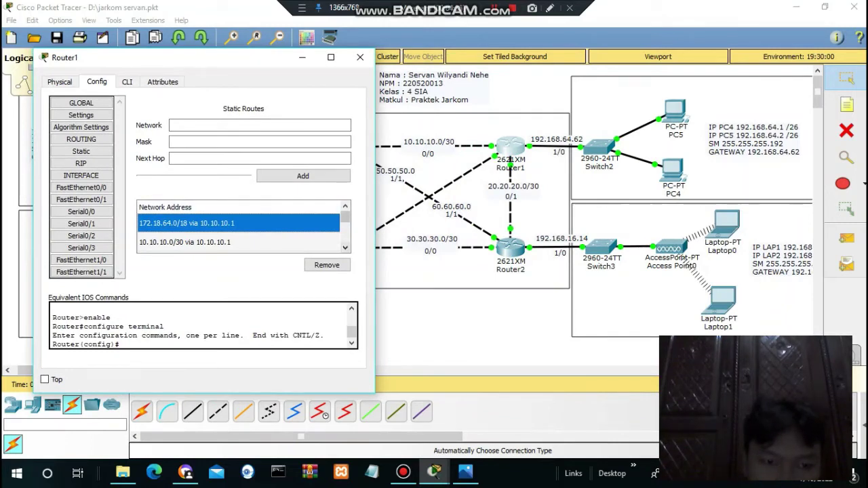
left_click(285, 242)
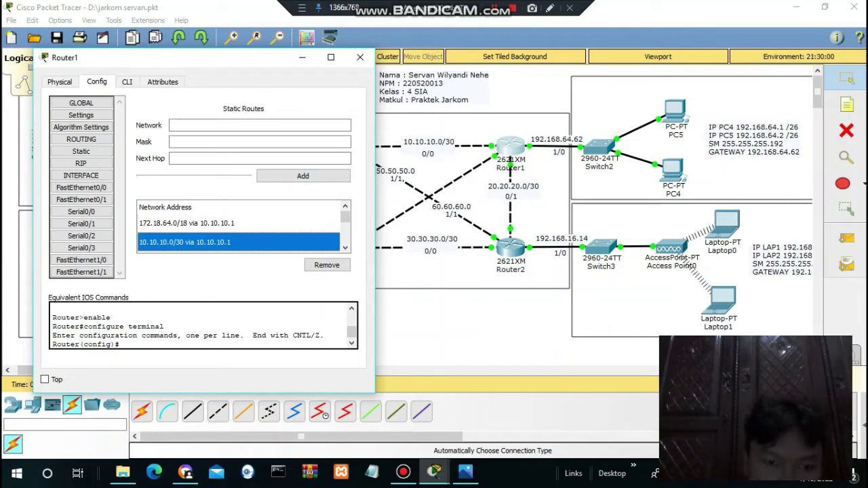
left_click(260, 141)
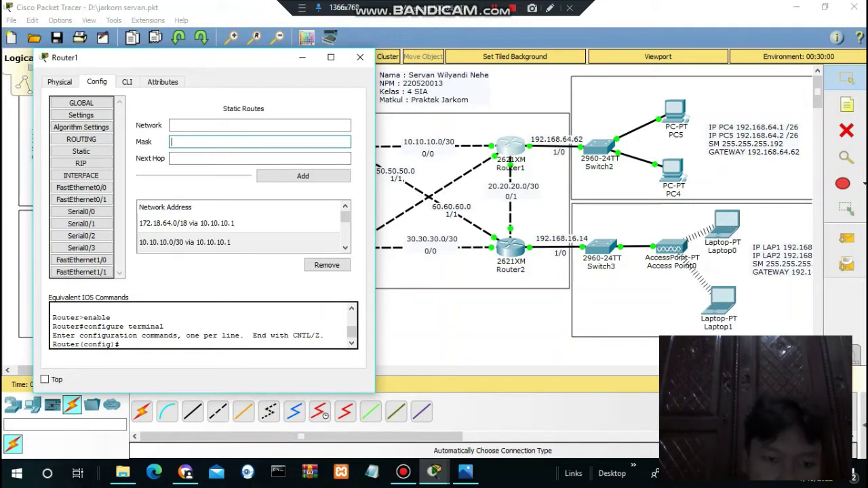
Examine Router1's static routes for 20.20.20.0/30 and 192.168.16.0/28 via 20.20.20.2 toward Router2
left_click(345, 248)
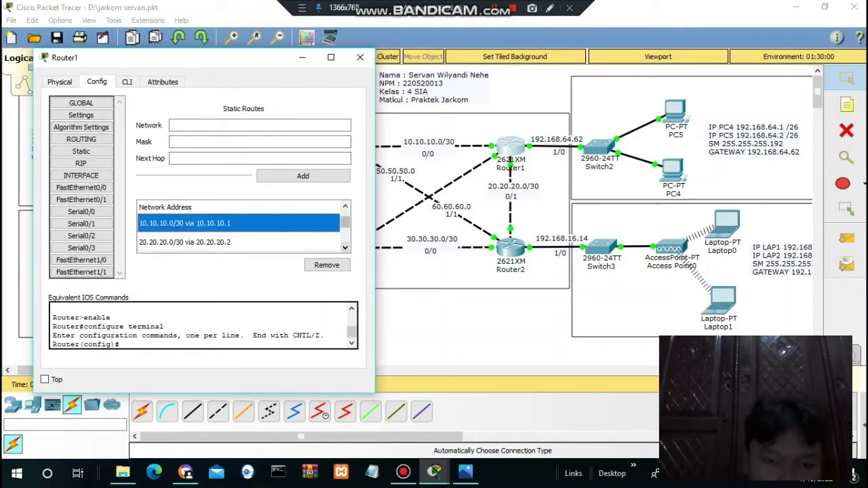
left_click(345, 206)
left_click(345, 248)
left_click(237, 242)
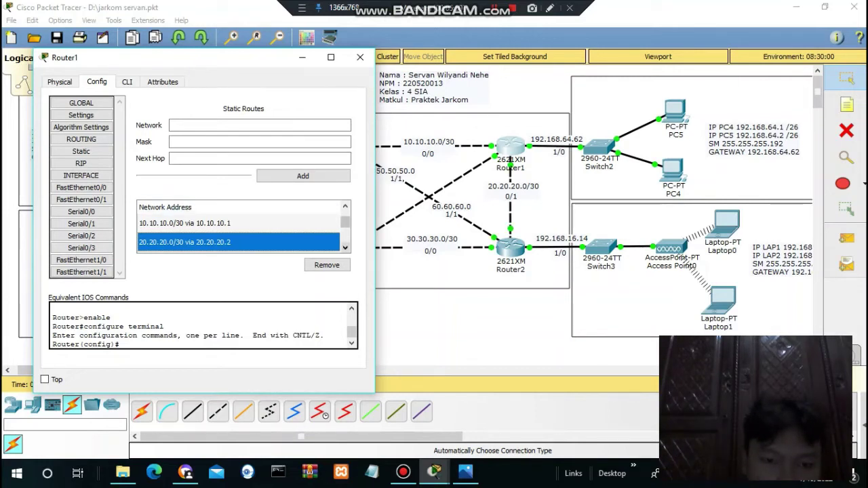
left_click(345, 247)
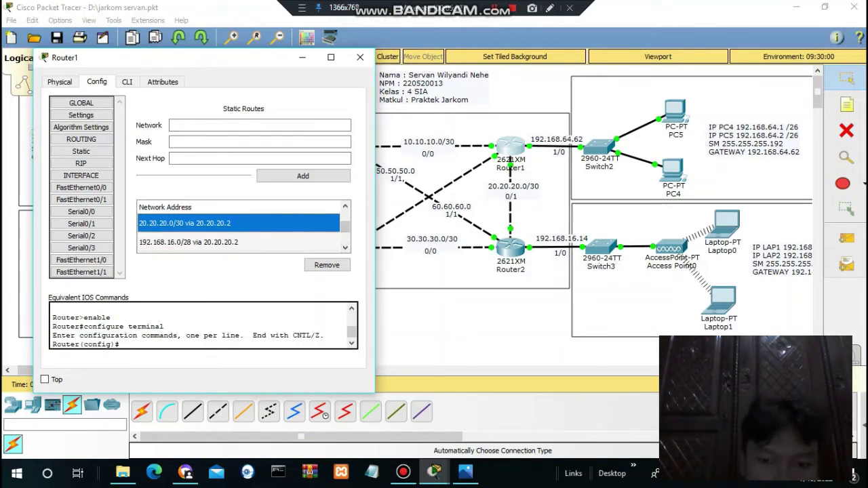
left_click(188, 242)
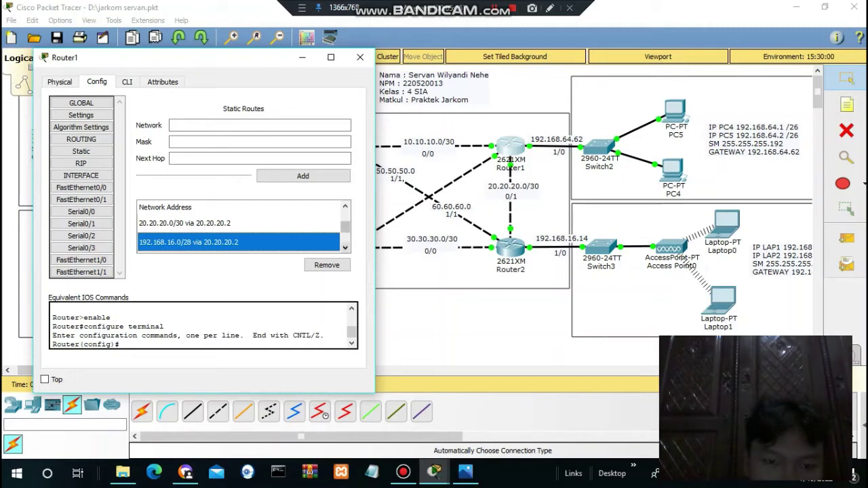
Examine Router1's static routes via 60.60.60.2 against the Router3 networks, and close the router's configuration
left_click(346, 249)
left_click(345, 248)
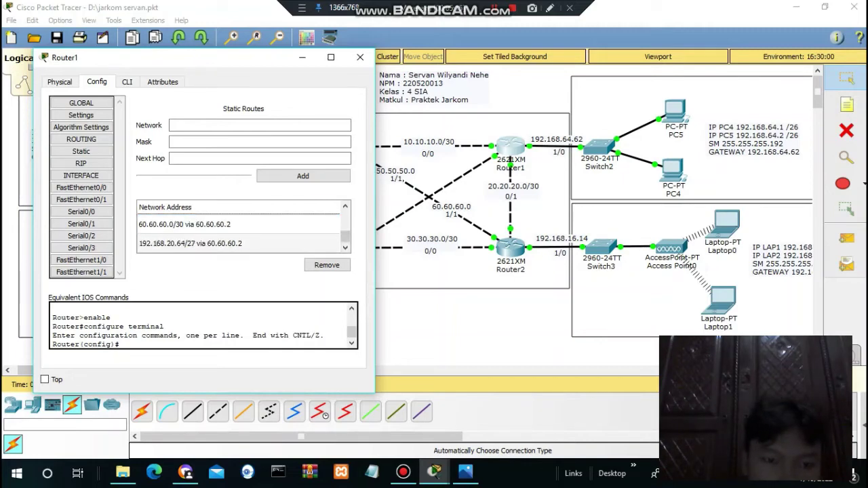
left_click_drag(224, 61, 228, 34)
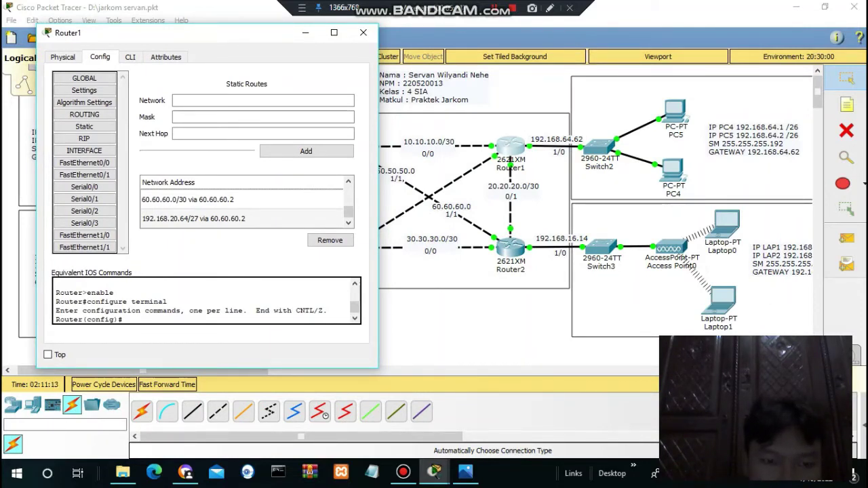
left_click_drag(250, 36, 645, 43)
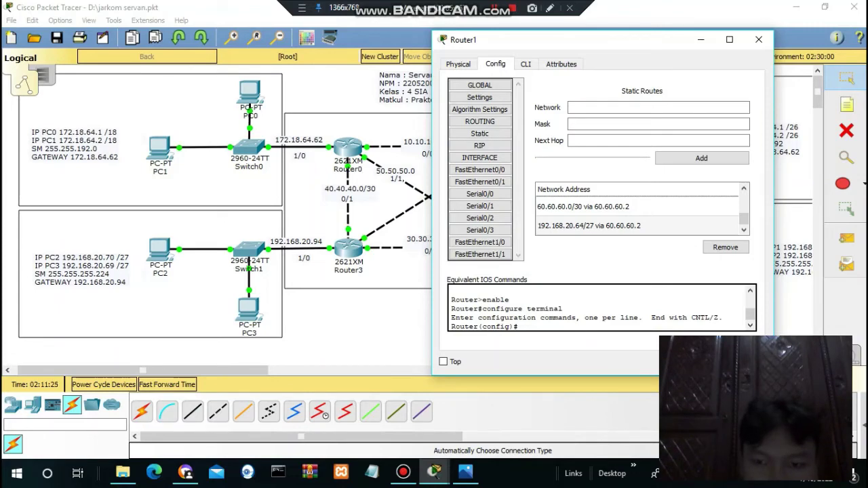
left_click_drag(576, 39, 246, 38)
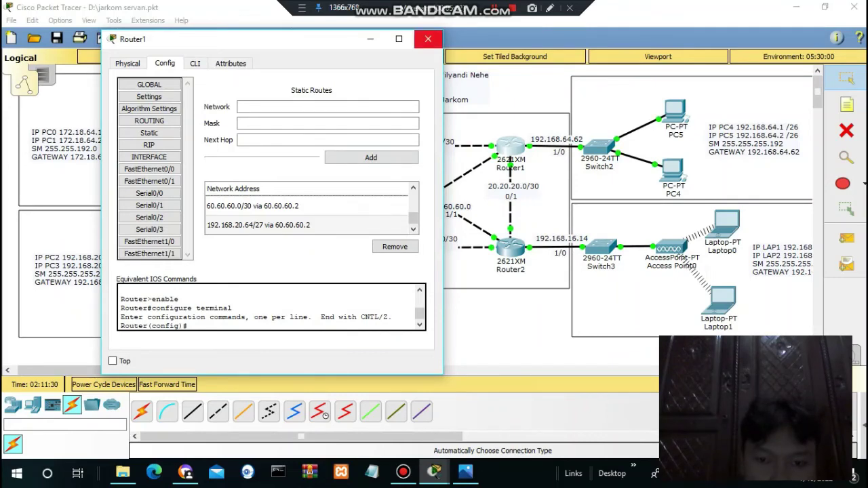
left_click(428, 39)
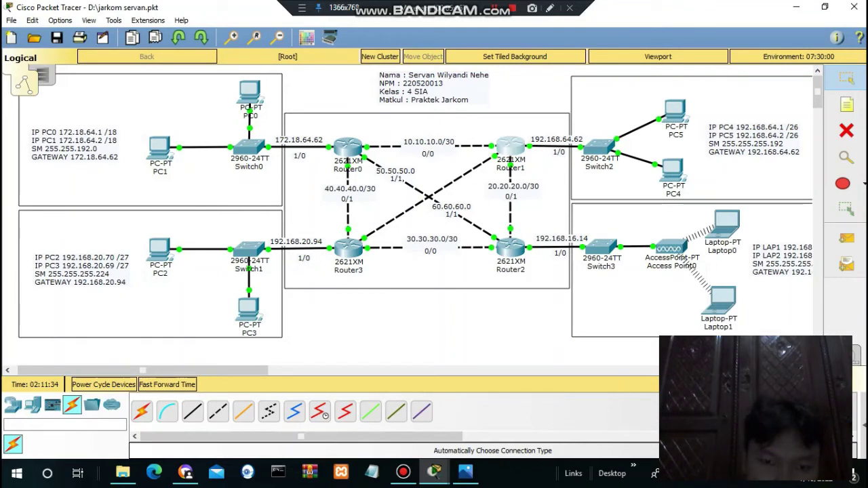
Check the static routes configured on Router3, and close its configuration
left_click(510, 248)
key("Escape")
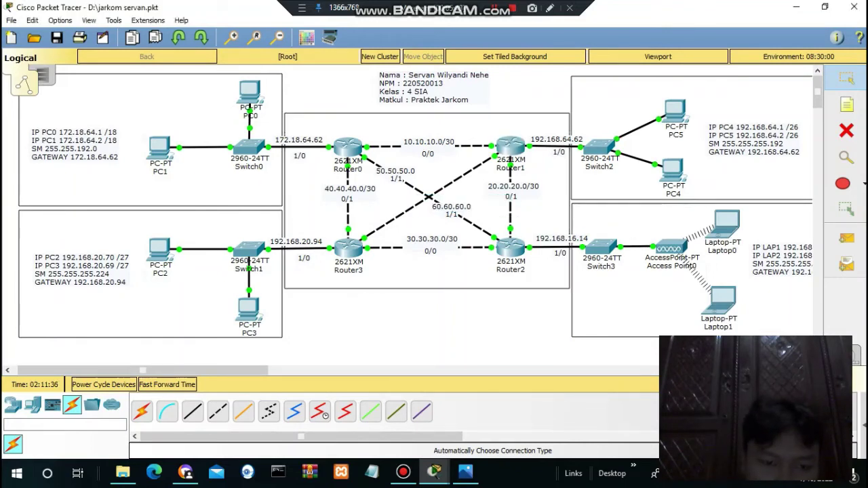
left_click_drag(166, 371, 162, 371)
left_click(364, 248)
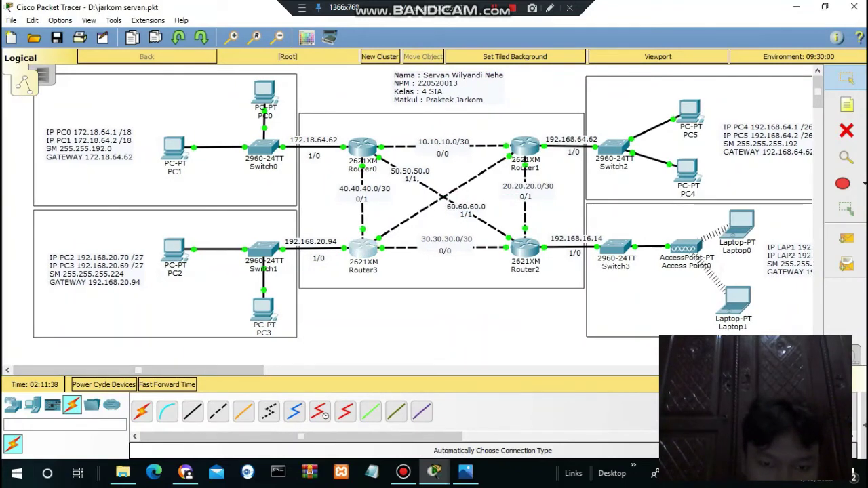
left_click(105, 170)
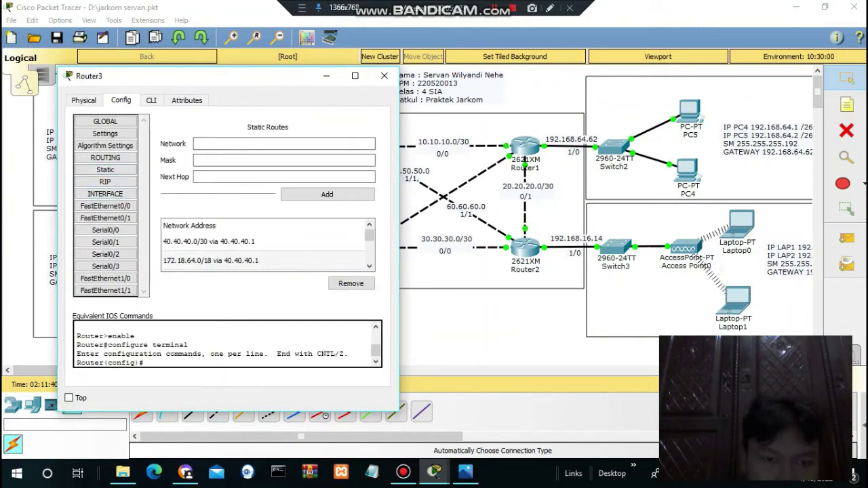
left_click(384, 75)
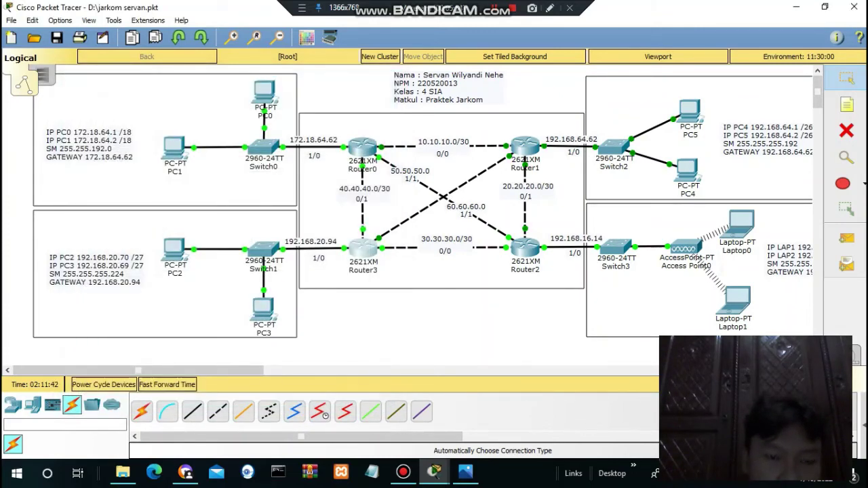
Ping PC2 at 192.168.20.70 from PC1's command prompt
left_click(174, 147)
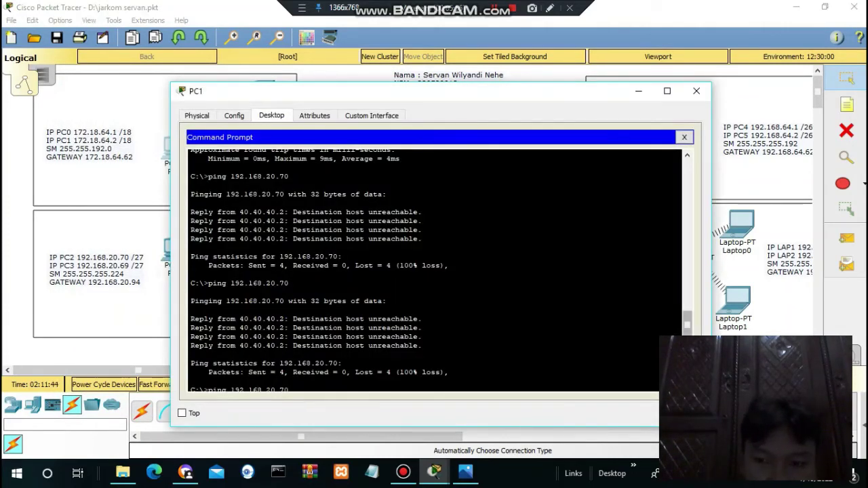
left_click_drag(687, 326, 687, 380)
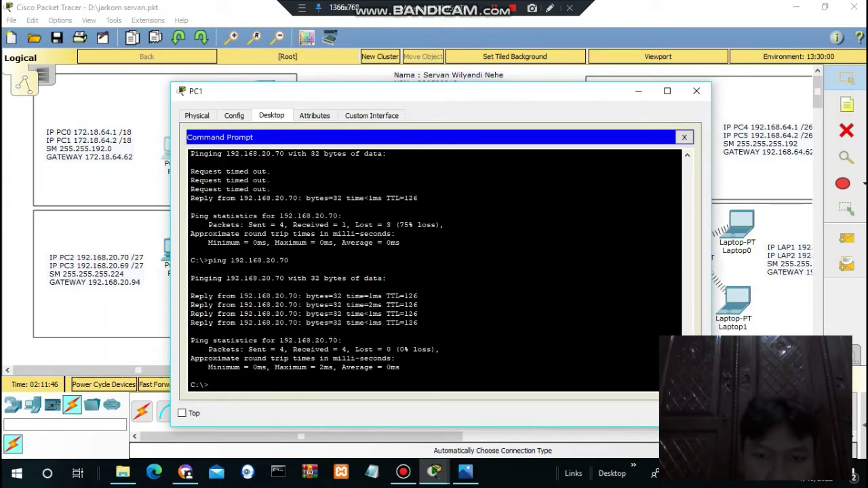
left_click_drag(473, 94, 609, 41)
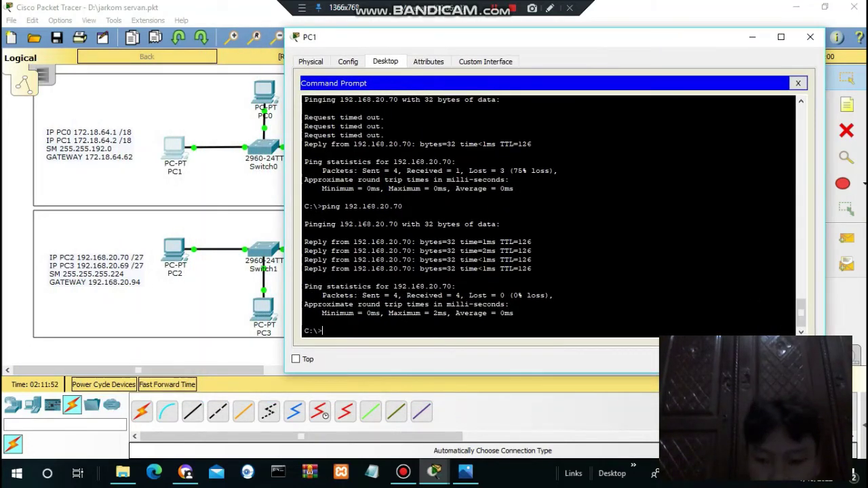
key("Up")
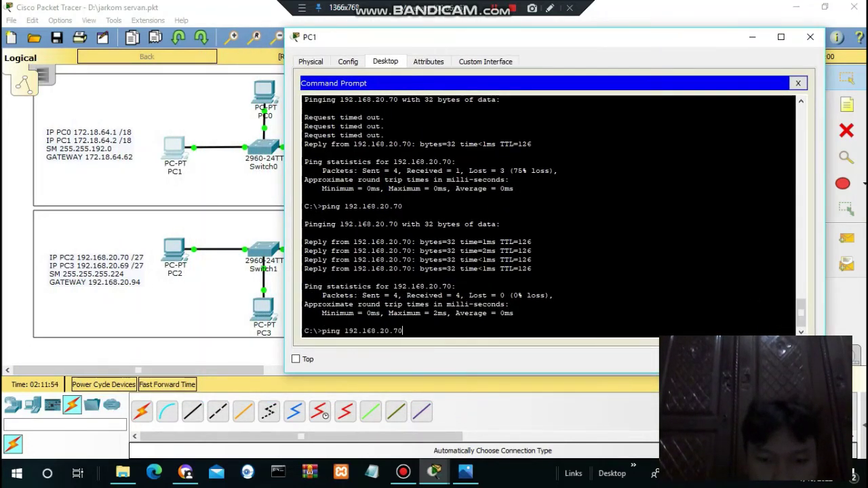
key("Return")
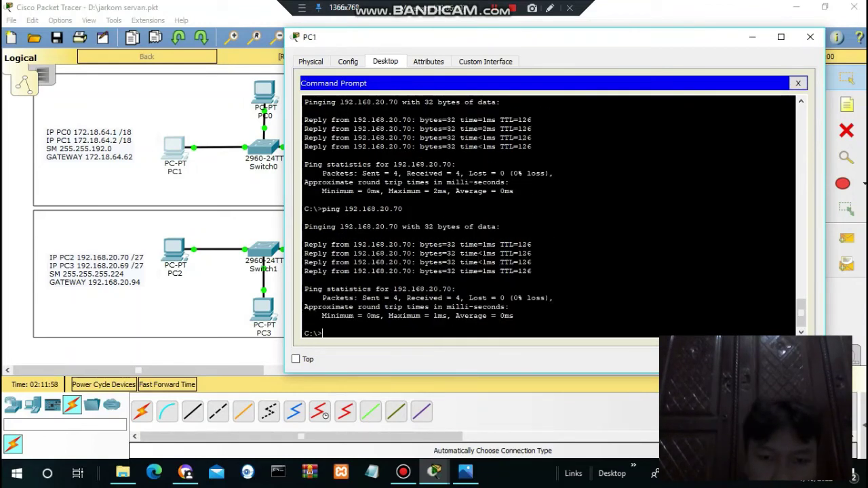
Ping 192.168.16.4 from PC1's command prompt to test the connection to the laptop network
left_click_drag(540, 44, 303, 50)
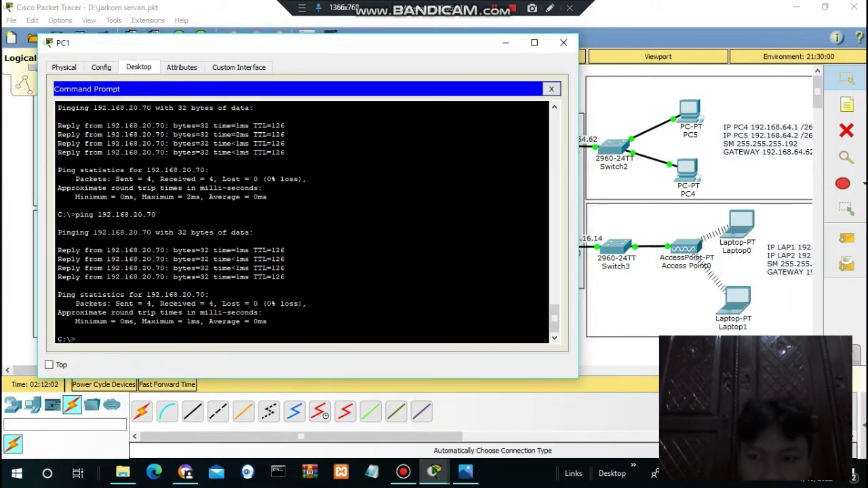
type("ping 192.168.16.4")
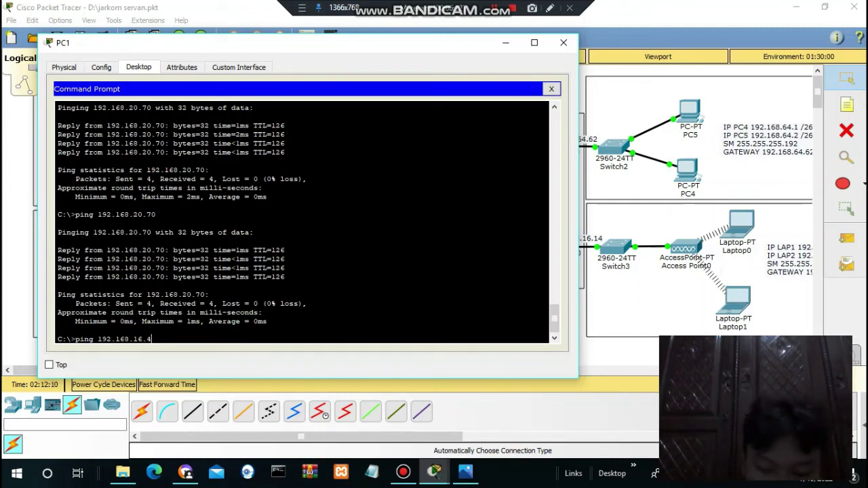
key("Return")
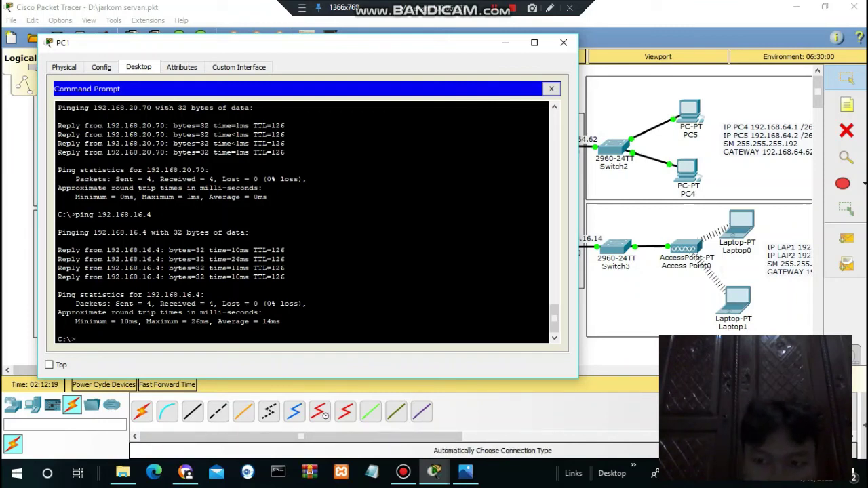
Ping PC4 at 192.168.64.1 from PC1's command prompt, and close PC1's window
type("ping")
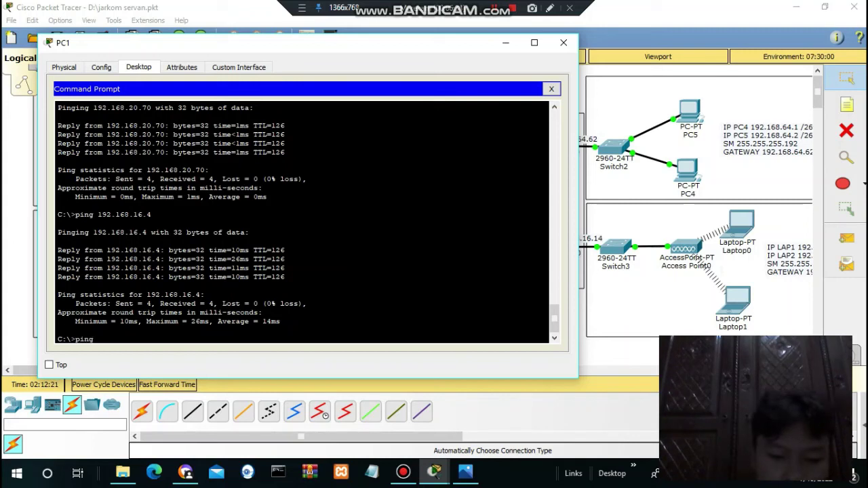
type(" 192.1")
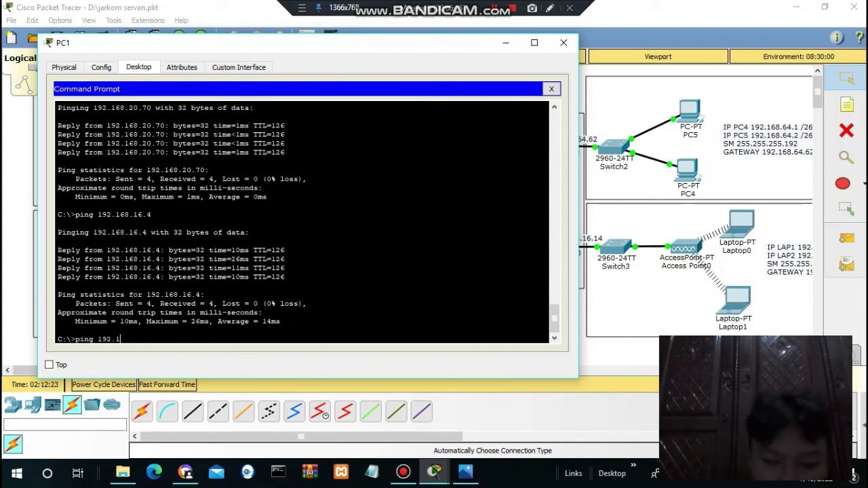
type("68")
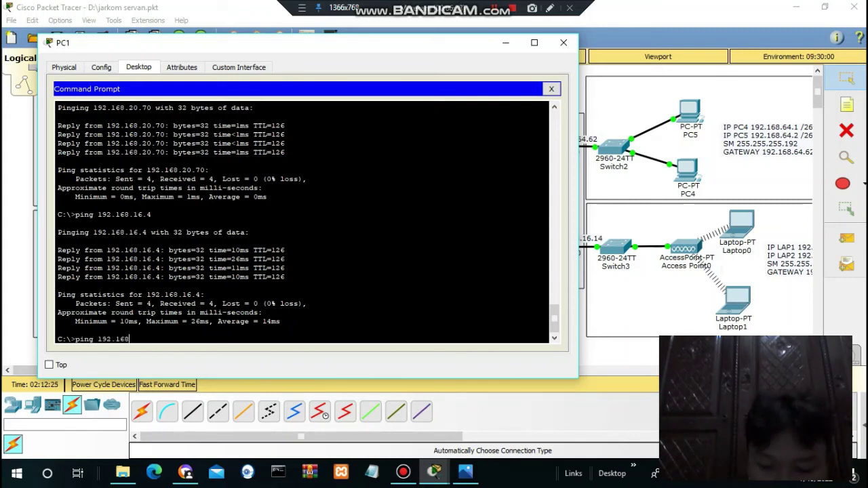
type(".4")
key("BackSpace")
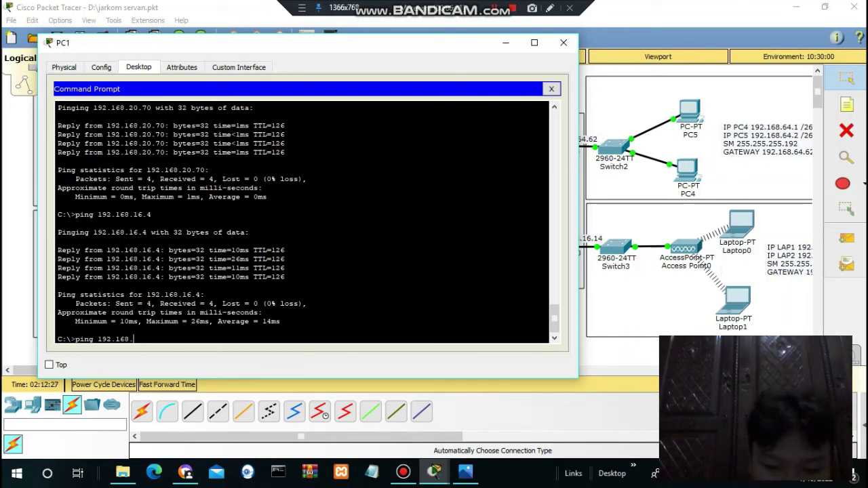
type("64.1")
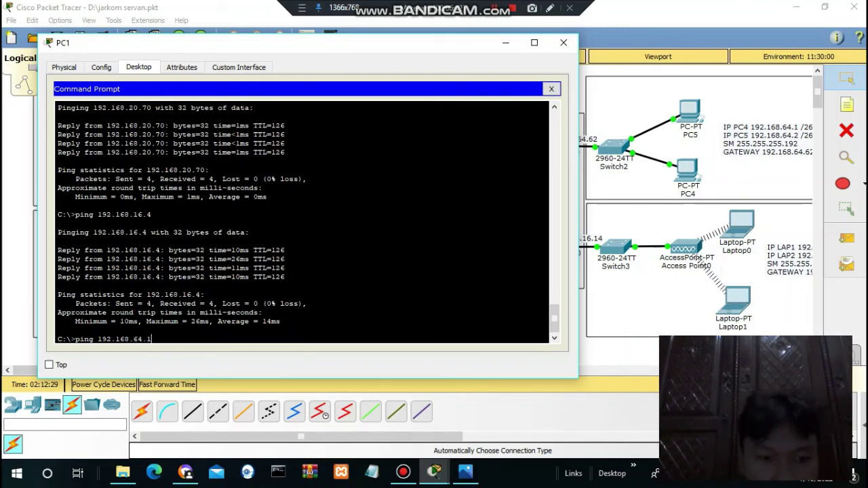
key("Return")
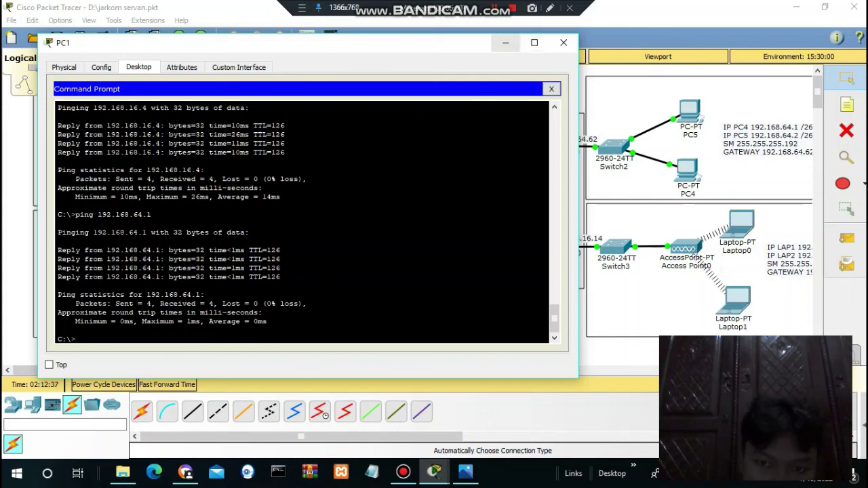
left_click(563, 42)
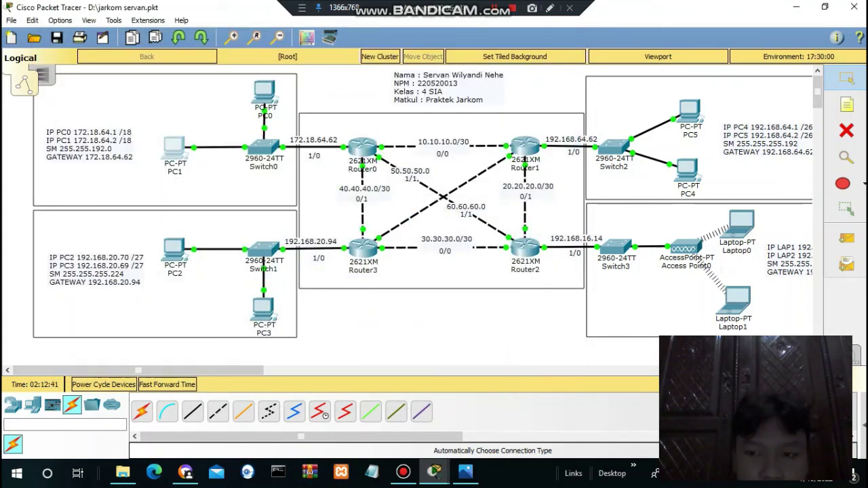
scroll(143, 370, "right", 1)
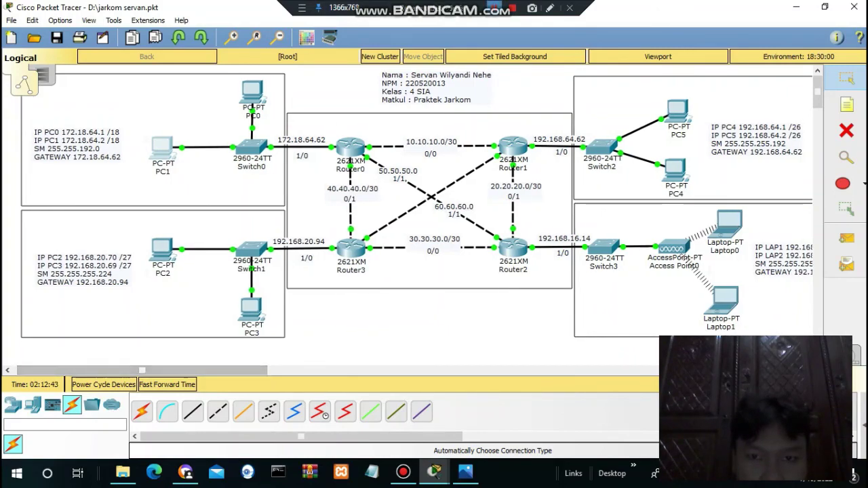